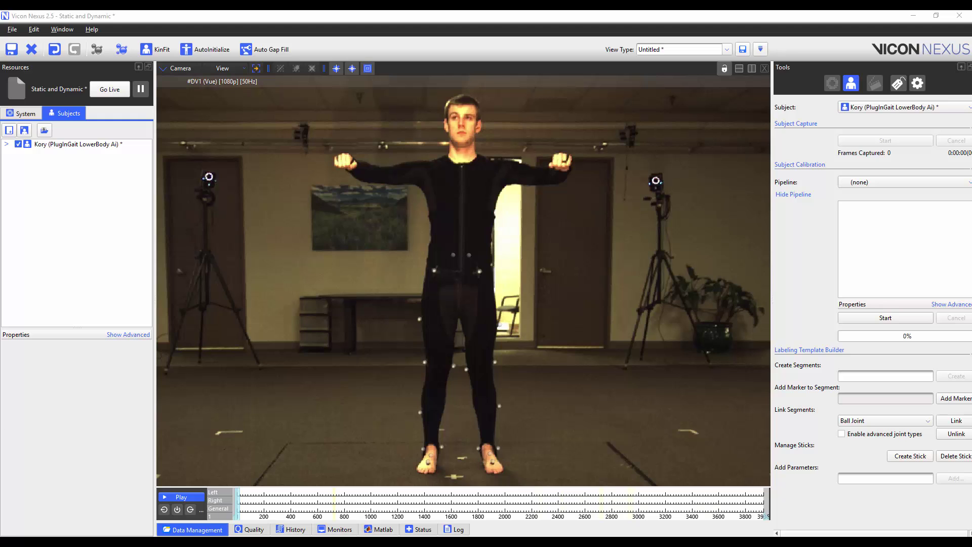
- Play the static trial back, then stop playback
{"action": "left_click", "coordinate": [181, 498]}
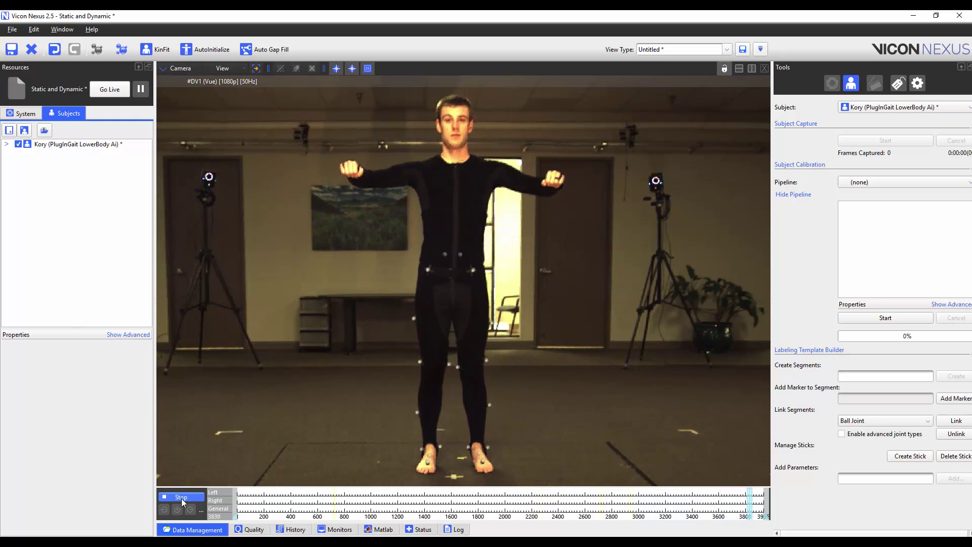
{"action": "left_click", "coordinate": [181, 497]}
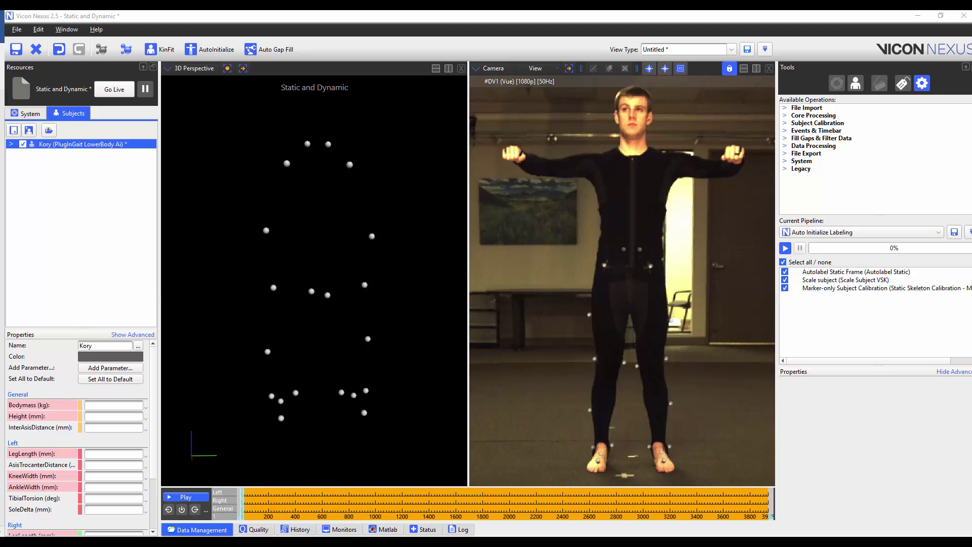
- Run only the Autolabel Static Frame operation from the pipeline list
{"action": "right_click", "coordinate": [880, 273]}
{"action": "left_click", "coordinate": [895, 280]}
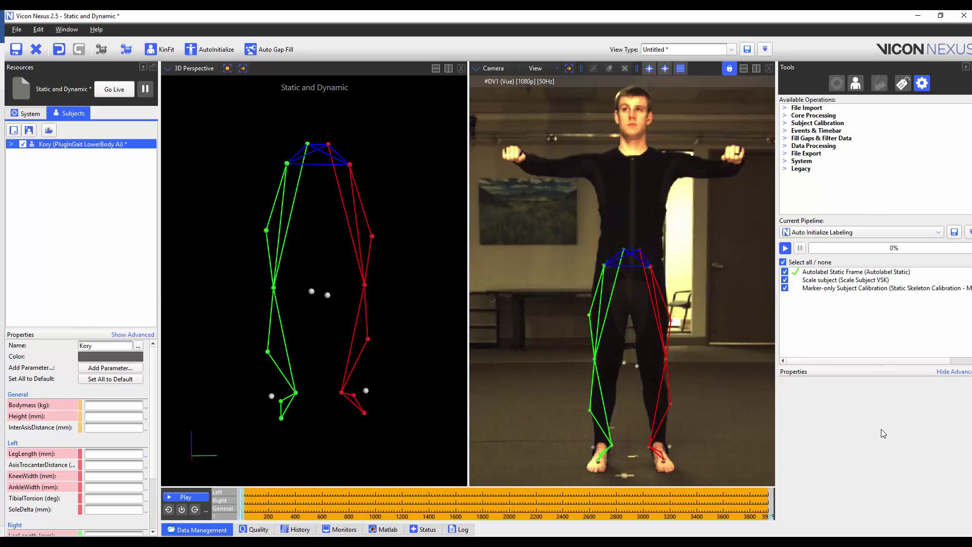
- Manually label the left ankle marker LANK in camera view and the right one RANK in 3D view
{"action": "left_click", "coordinate": [903, 85]}
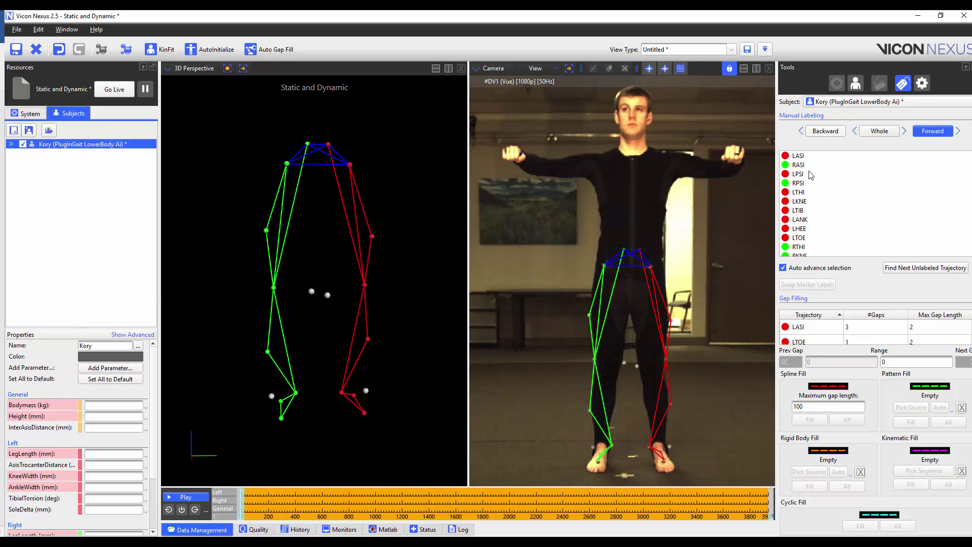
{"action": "left_click", "coordinate": [804, 221]}
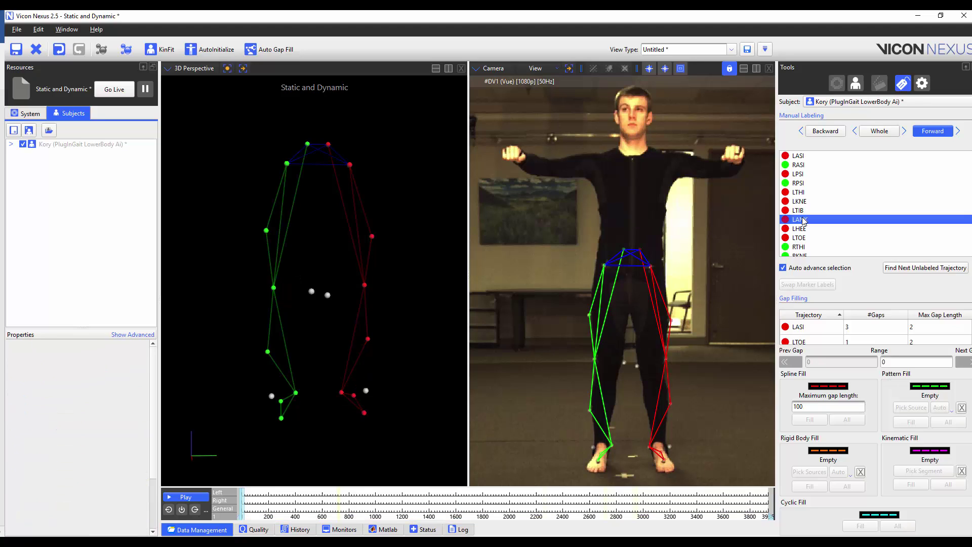
{"action": "left_click", "coordinate": [670, 447]}
{"action": "scroll", "coordinate": [802, 220], "scroll_direction": "down", "scroll_amount": 2}
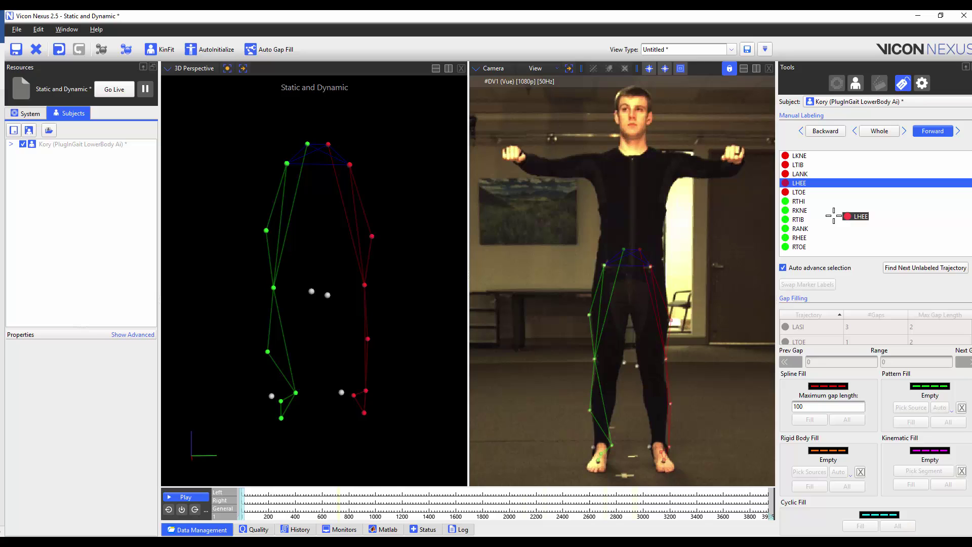
{"action": "left_click", "coordinate": [805, 228]}
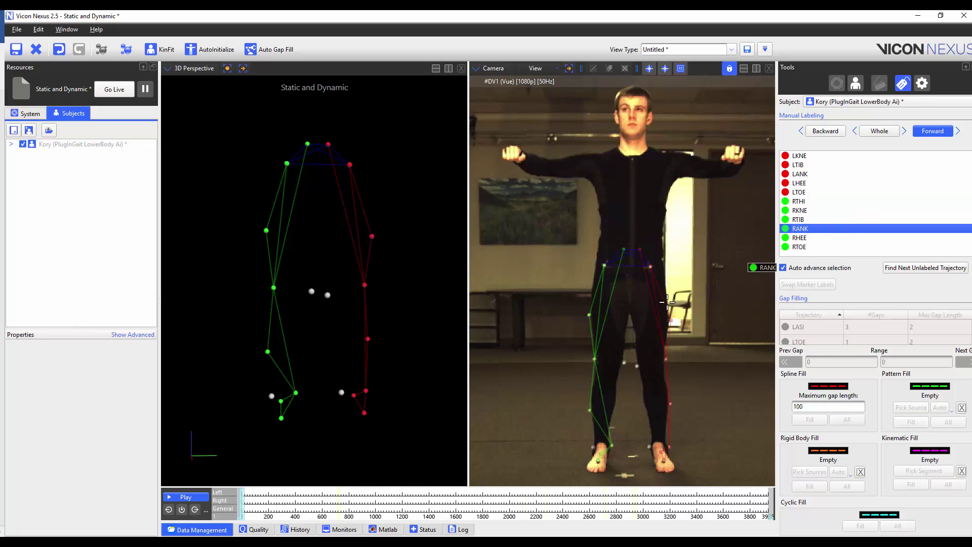
{"action": "left_click", "coordinate": [272, 397]}
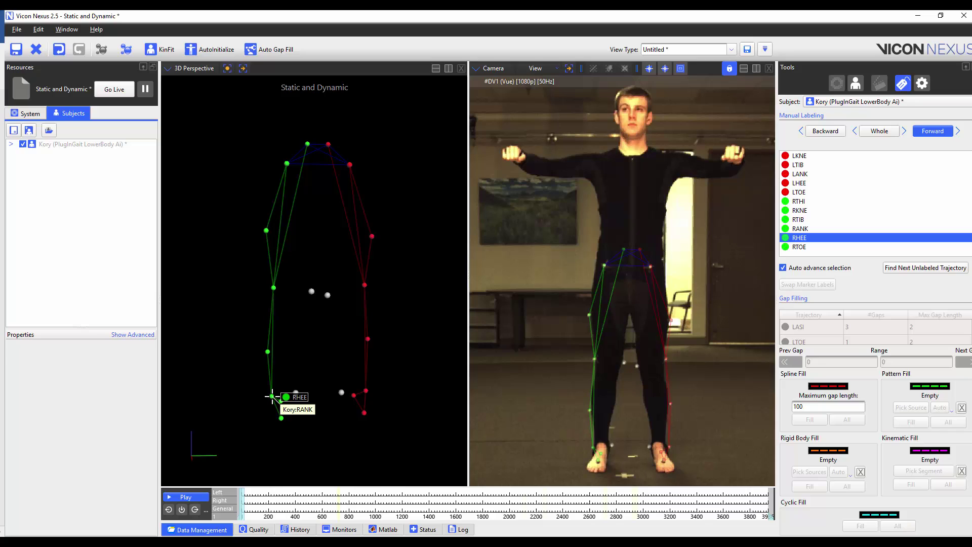
{"action": "key", "text": "Escape"}
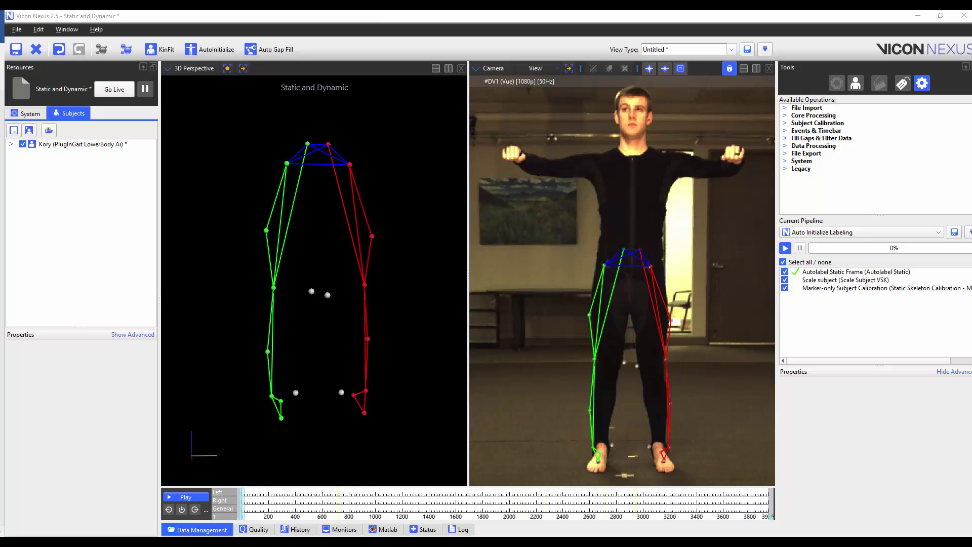
- Switch the right pane to Subject Viewer and run only the Scale Subject VSK operation
{"action": "left_click", "coordinate": [492, 67]}
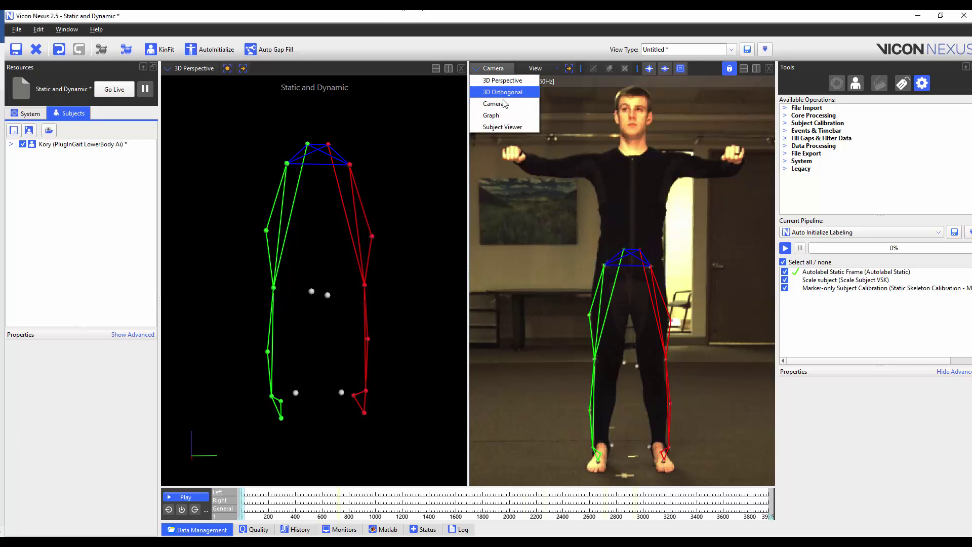
{"action": "left_click", "coordinate": [513, 127]}
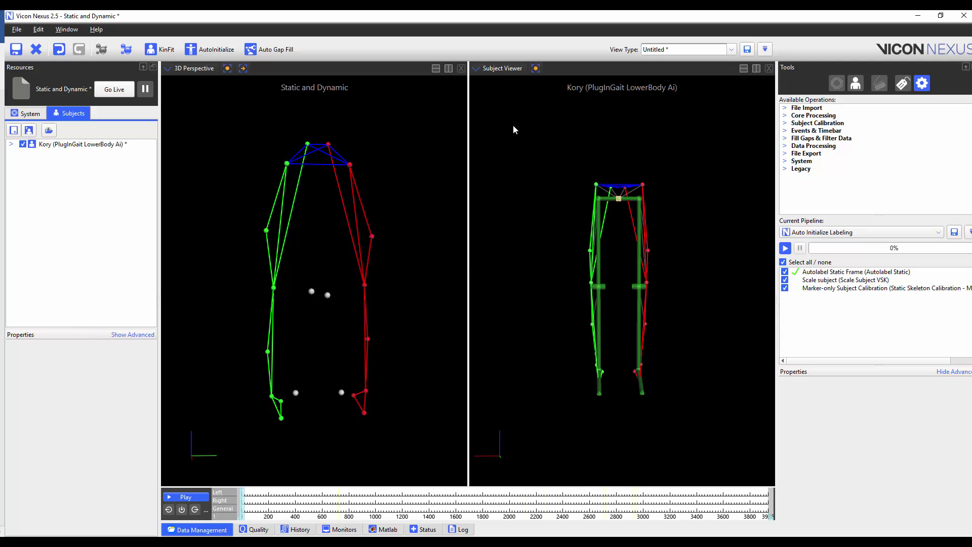
{"action": "right_click", "coordinate": [894, 283]}
{"action": "left_click", "coordinate": [904, 285]}
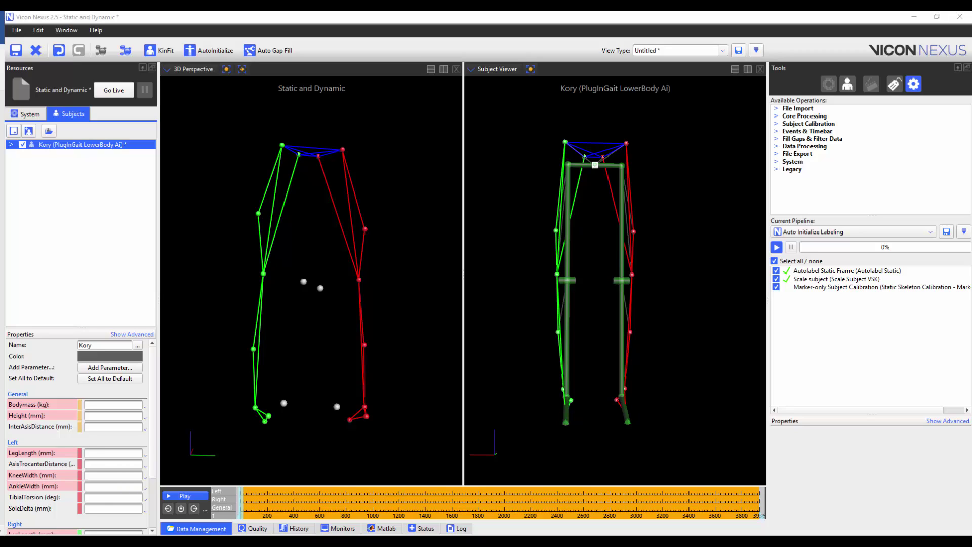
- Run only the Marker-only Subject Calibration operation in the pipeline
{"action": "right_click", "coordinate": [874, 287]}
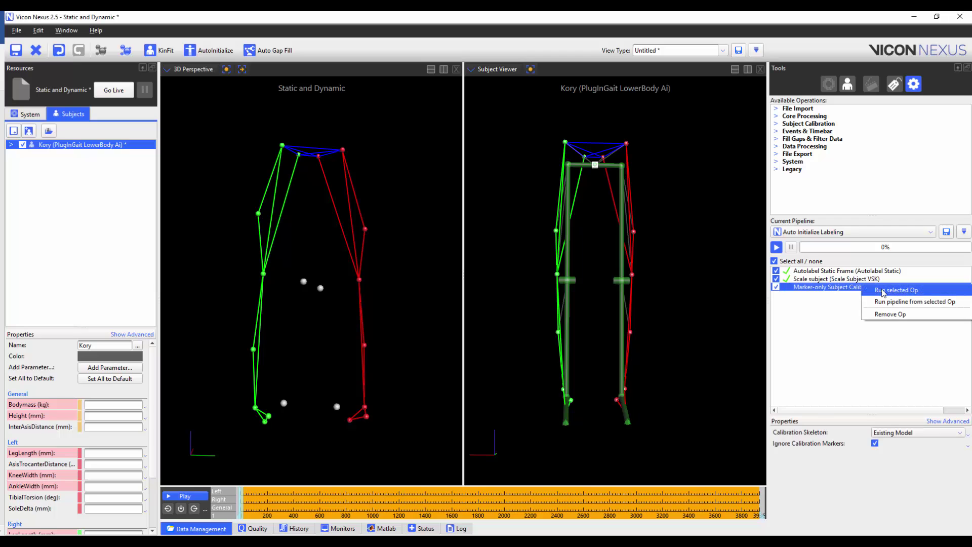
{"action": "left_click", "coordinate": [888, 294]}
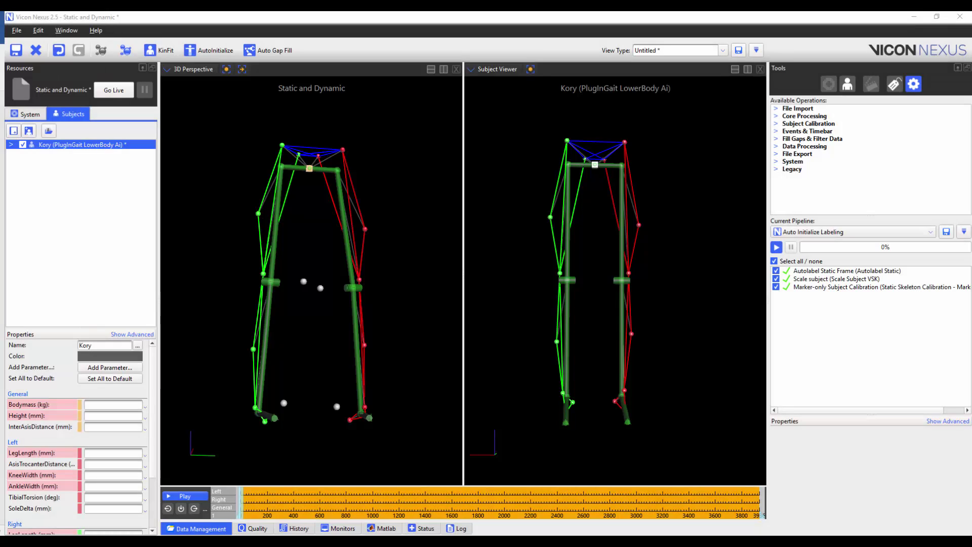
- Save the calibrated subject with Save Subject from its Subjects list menu
{"action": "right_click", "coordinate": [98, 145]}
{"action": "left_click", "coordinate": [114, 162]}
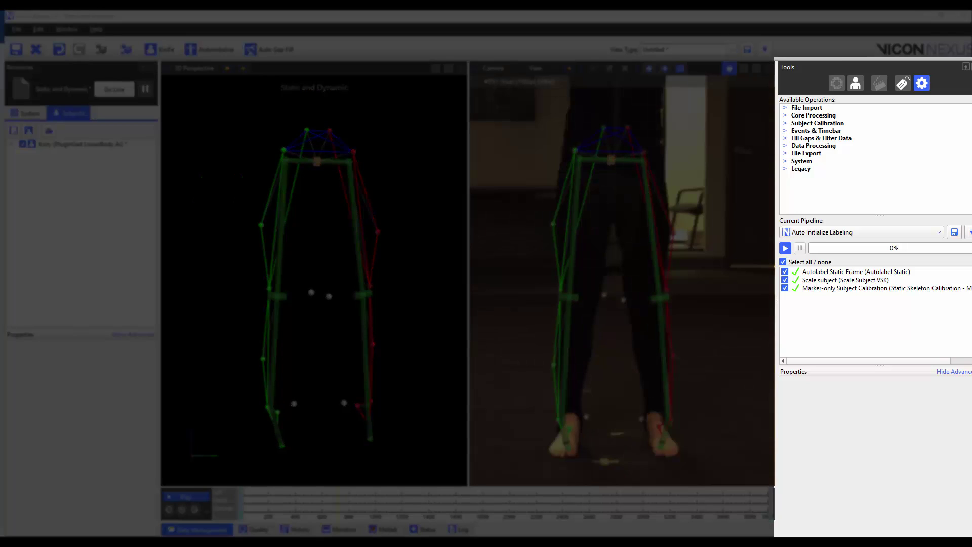
- In Subject Preparation, add the unlabelled medial left knee marker to the L_Femur segment
{"action": "left_click", "coordinate": [857, 87]}
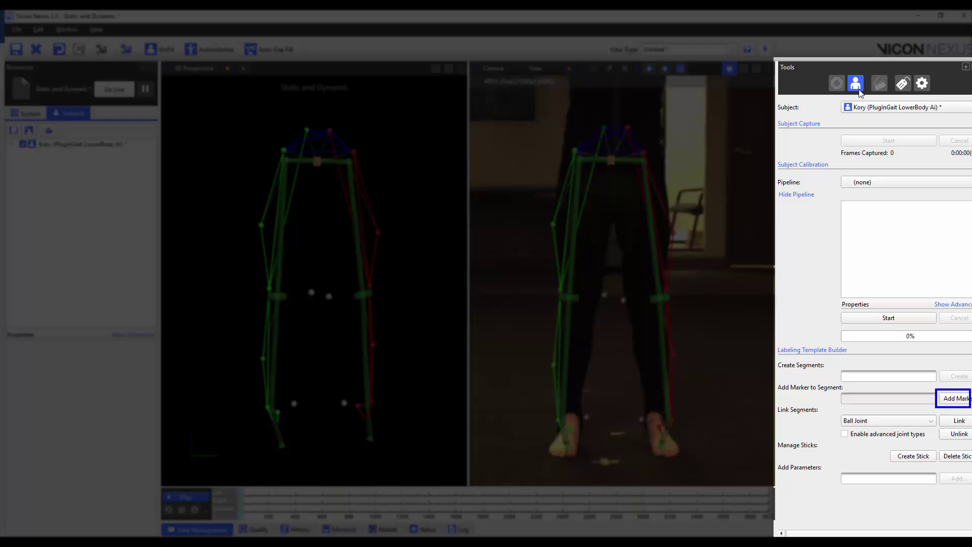
{"action": "left_click", "coordinate": [952, 398]}
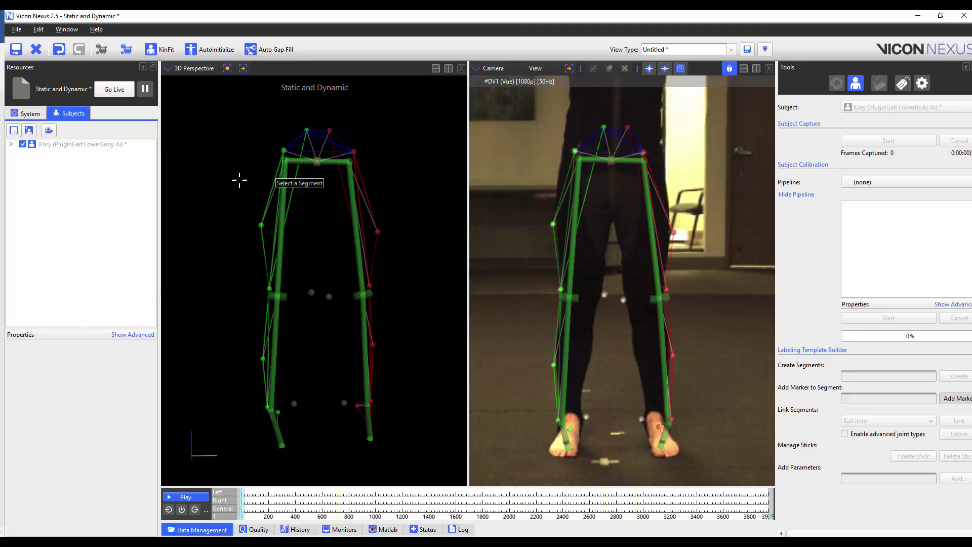
{"action": "left_click", "coordinate": [11, 144]}
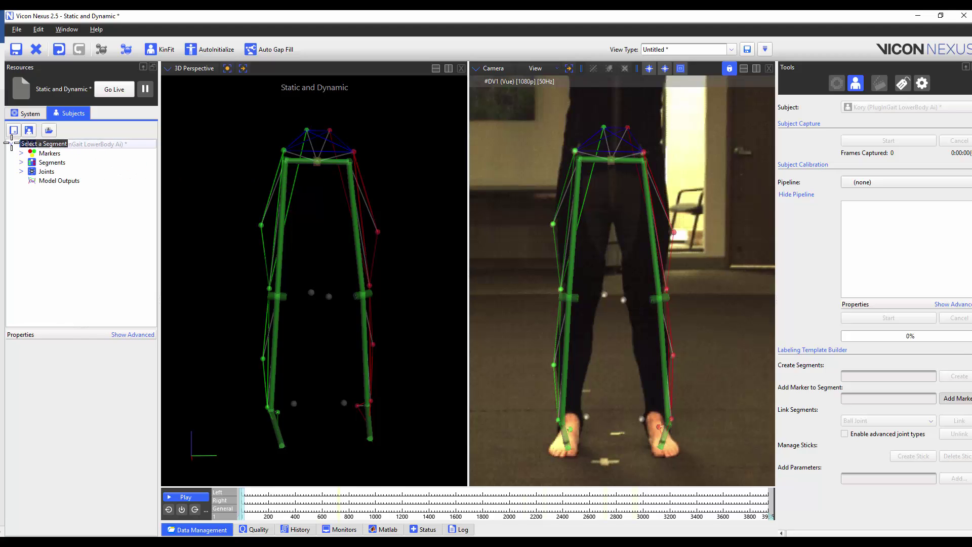
{"action": "left_click", "coordinate": [21, 163]}
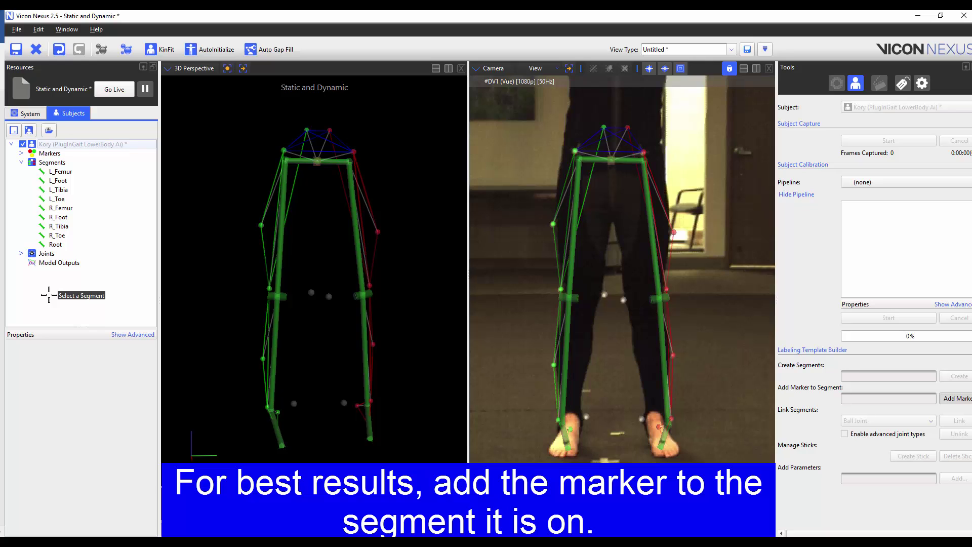
{"action": "left_click", "coordinate": [358, 226]}
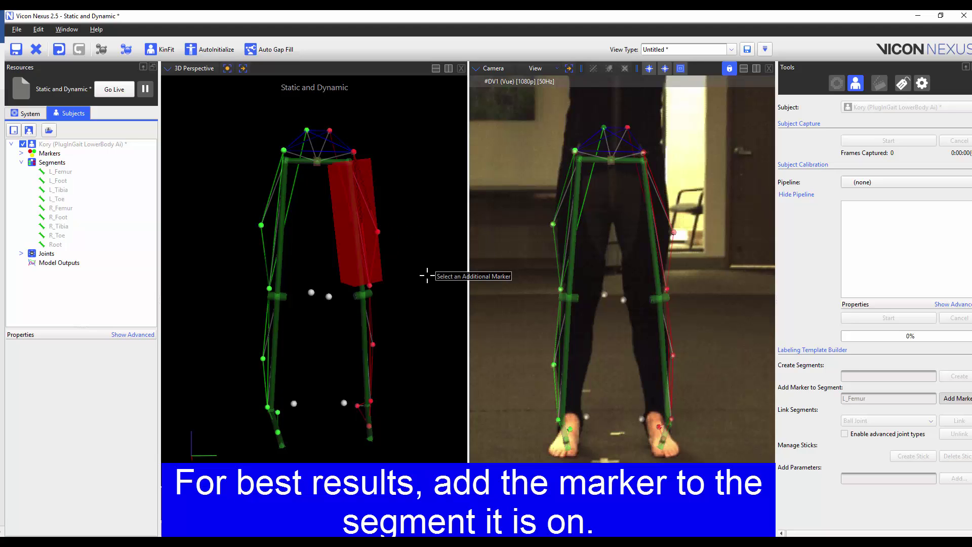
{"action": "left_click", "coordinate": [329, 297]}
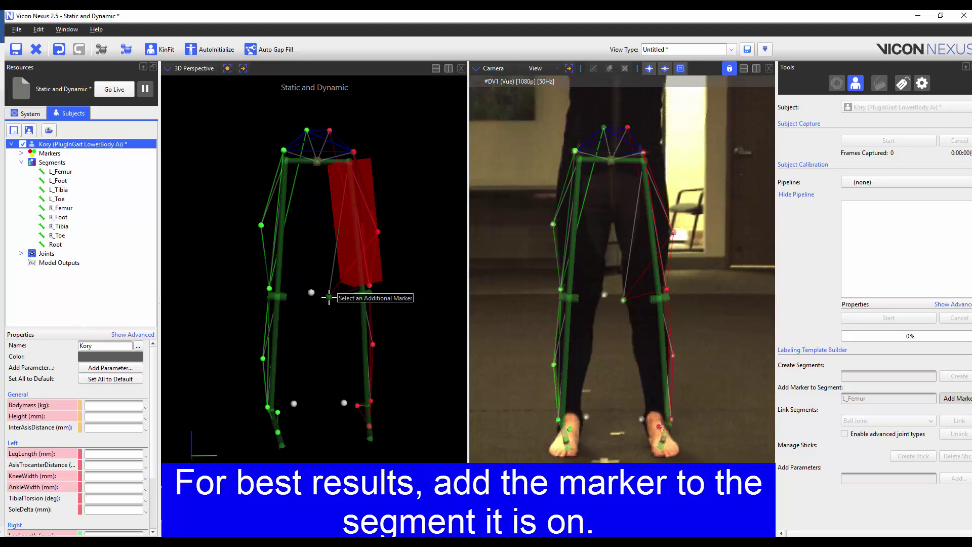
{"action": "left_click", "coordinate": [964, 399]}
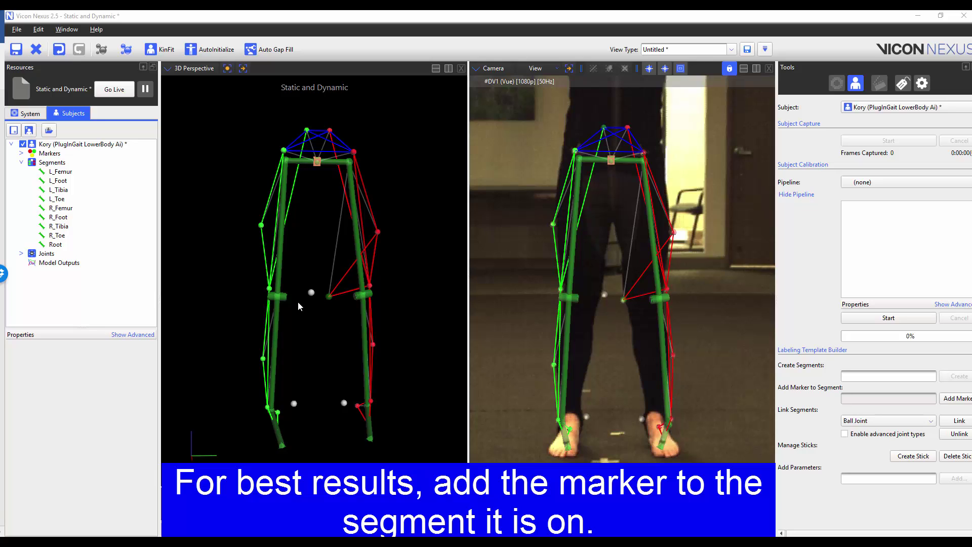
- Add the remaining medial markers to the R_Femur, L_Tibia and R_Tibia segments
{"action": "left_click", "coordinate": [750, 313]}
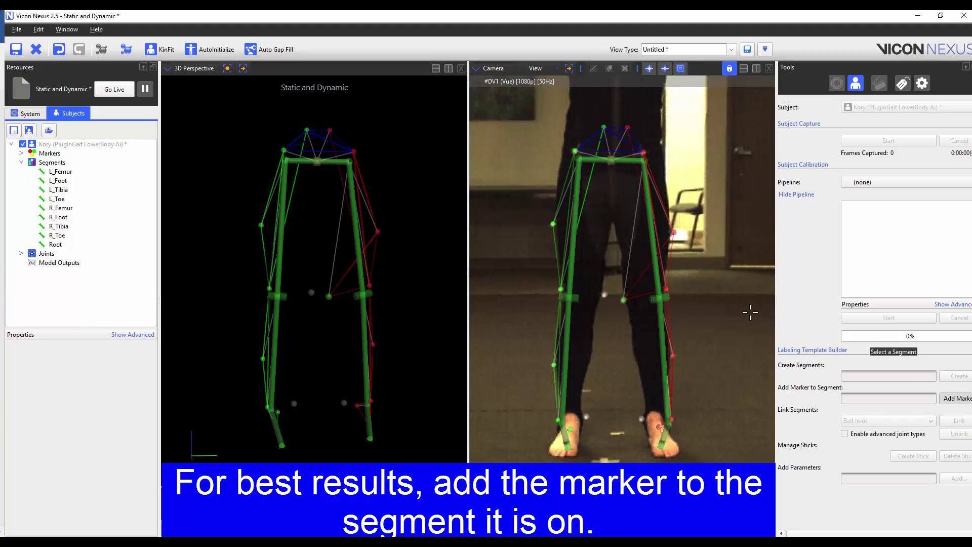
{"action": "left_click", "coordinate": [74, 209]}
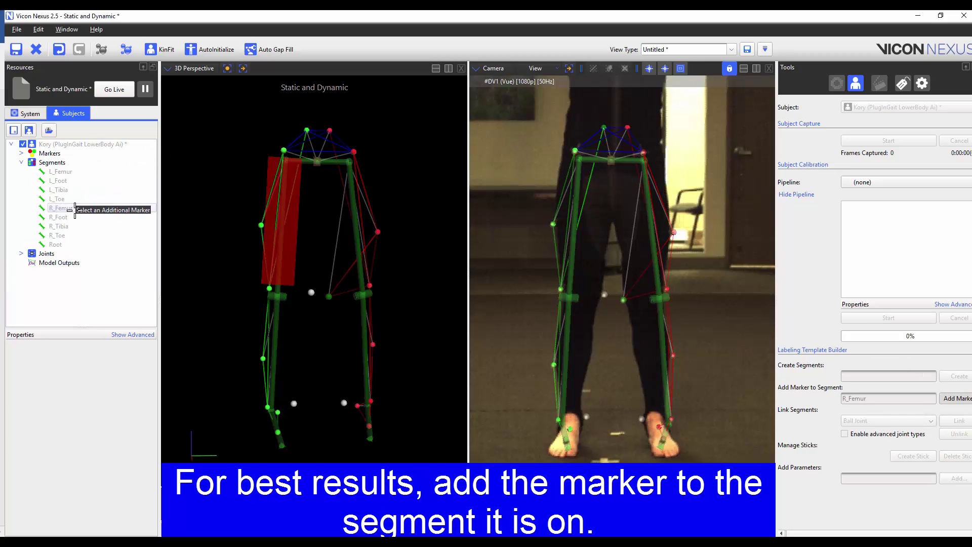
{"action": "left_click", "coordinate": [311, 291]}
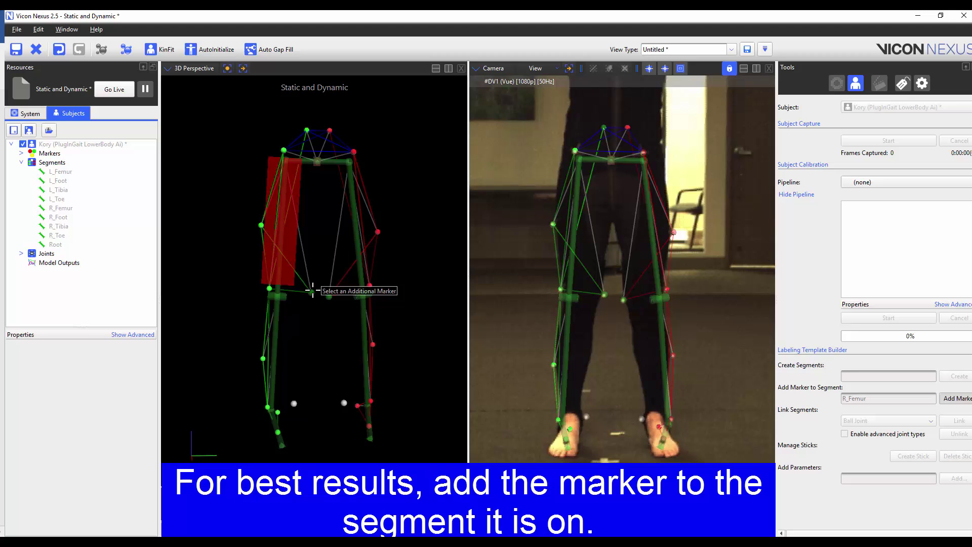
{"action": "left_click", "coordinate": [957, 398]}
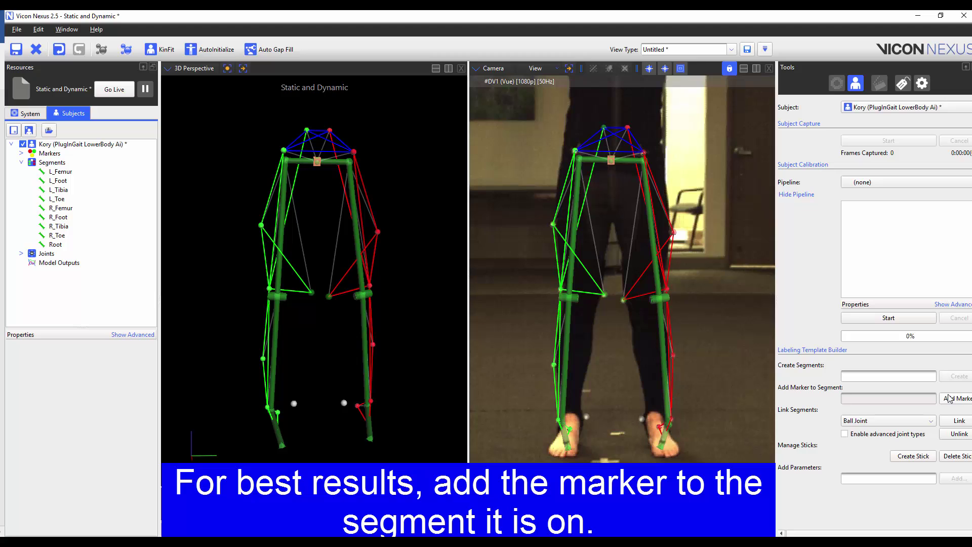
{"action": "left_click", "coordinate": [950, 399]}
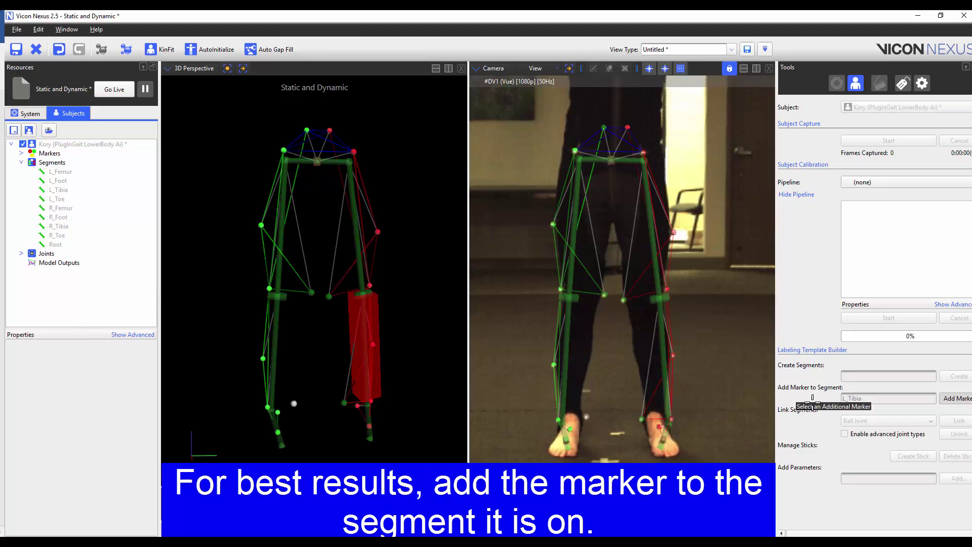
{"action": "left_click", "coordinate": [958, 398]}
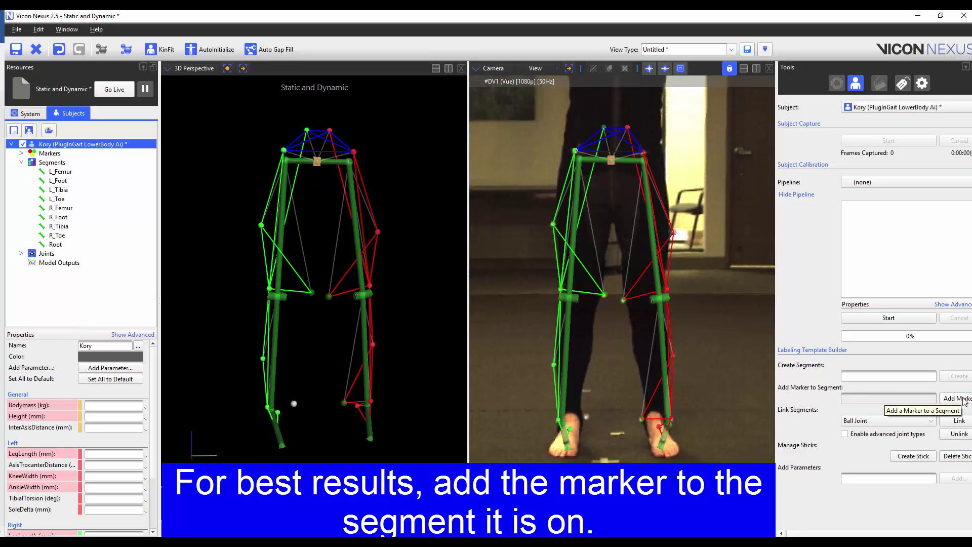
{"action": "left_click", "coordinate": [957, 399]}
{"action": "left_click", "coordinate": [61, 225]}
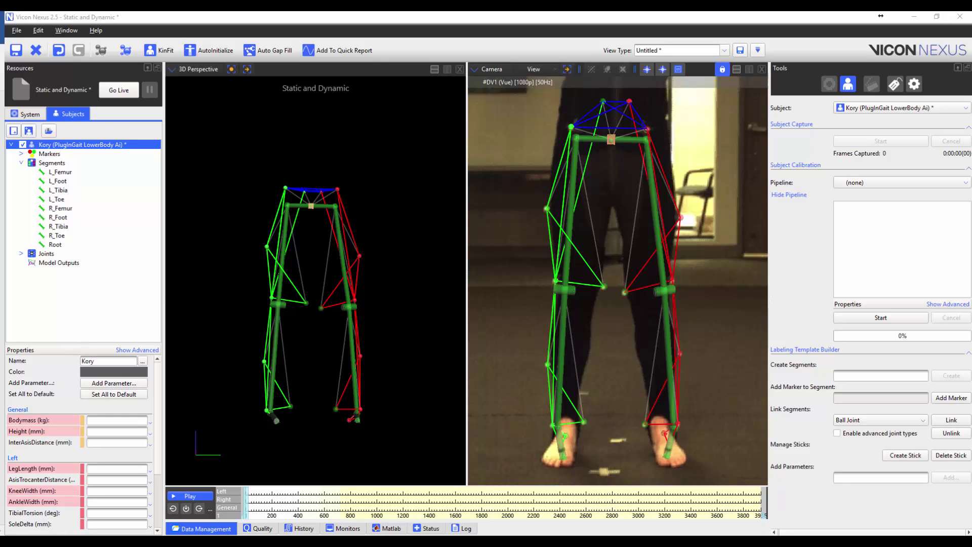
- Expand the subject's Markers list and select L_Femur7 to inspect its properties
{"action": "left_click", "coordinate": [21, 153]}
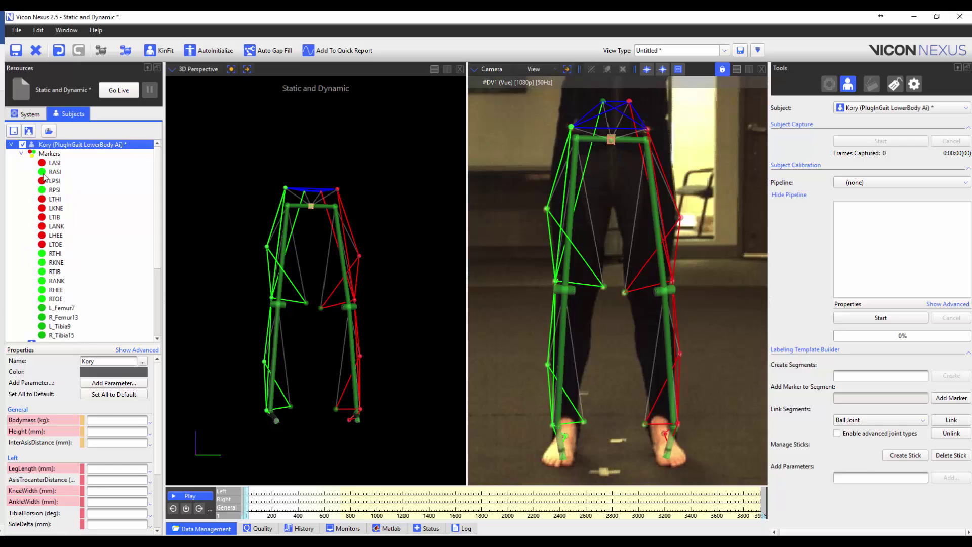
{"action": "left_click", "coordinate": [62, 308]}
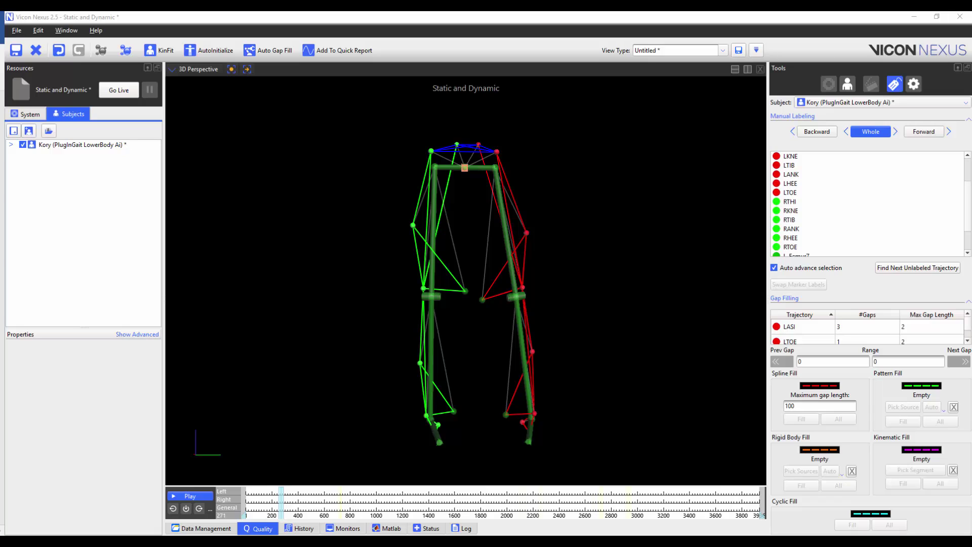
- Show the Quality summary (84% labelled, 12 gaps), then play and stop the trial
{"action": "left_click", "coordinate": [262, 528]}
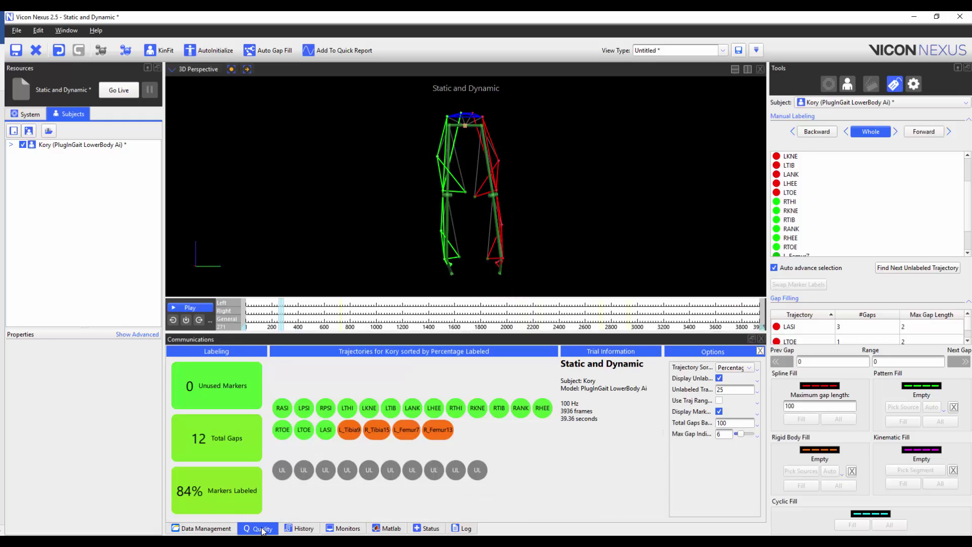
{"action": "left_click", "coordinate": [186, 308]}
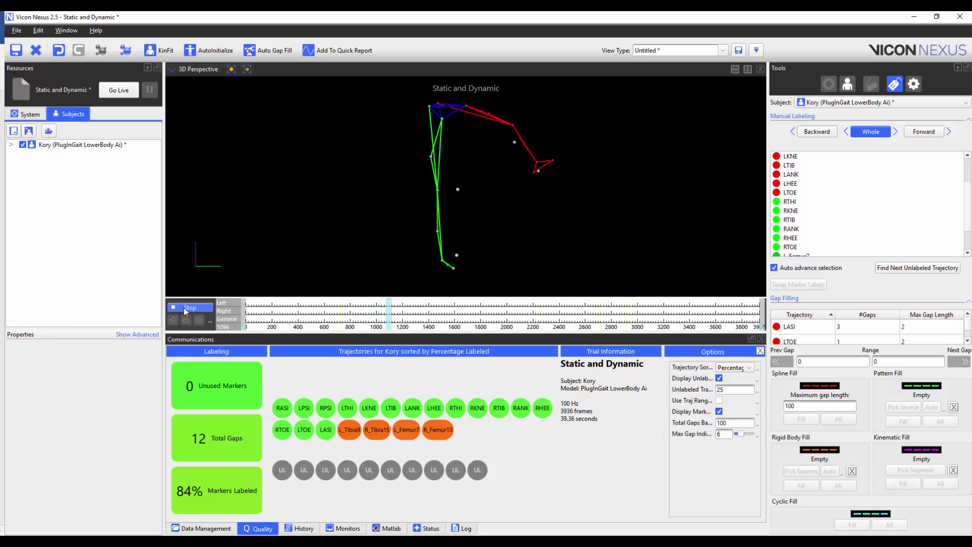
{"action": "left_click", "coordinate": [185, 308]}
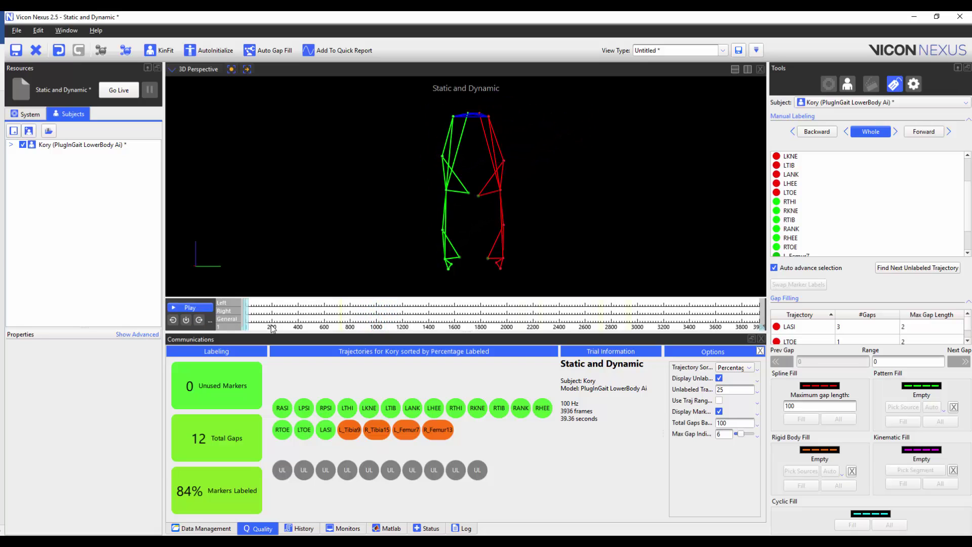
- Save the subject, rerun the labeling pipeline to reach 100% labeled (38 gaps), and dismiss the quality summary
{"action": "right_click", "coordinate": [93, 146]}
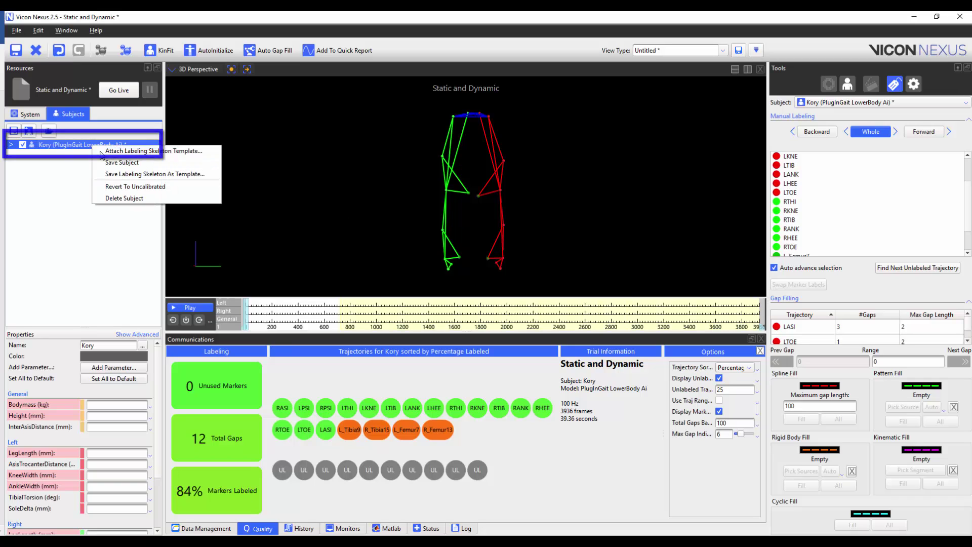
{"action": "left_click", "coordinate": [129, 162]}
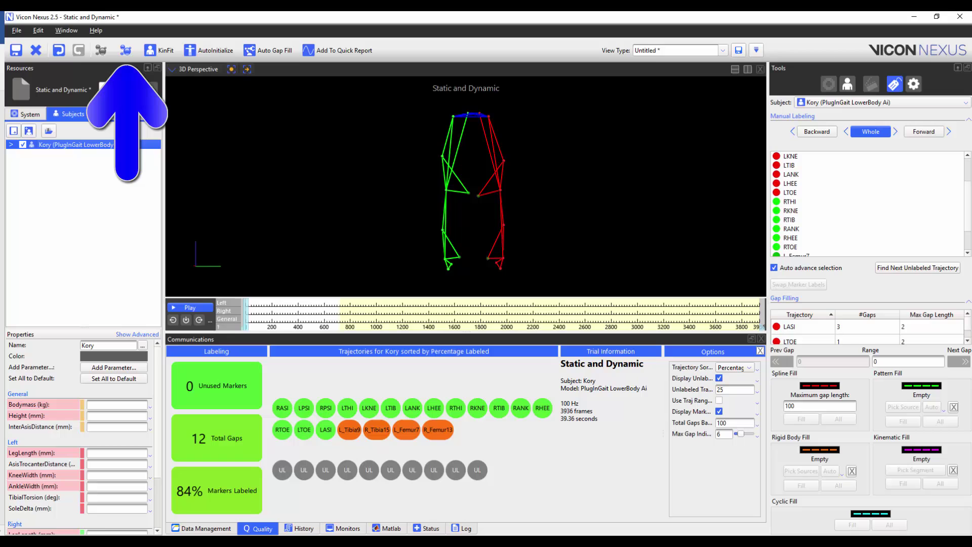
{"action": "left_click", "coordinate": [126, 49]}
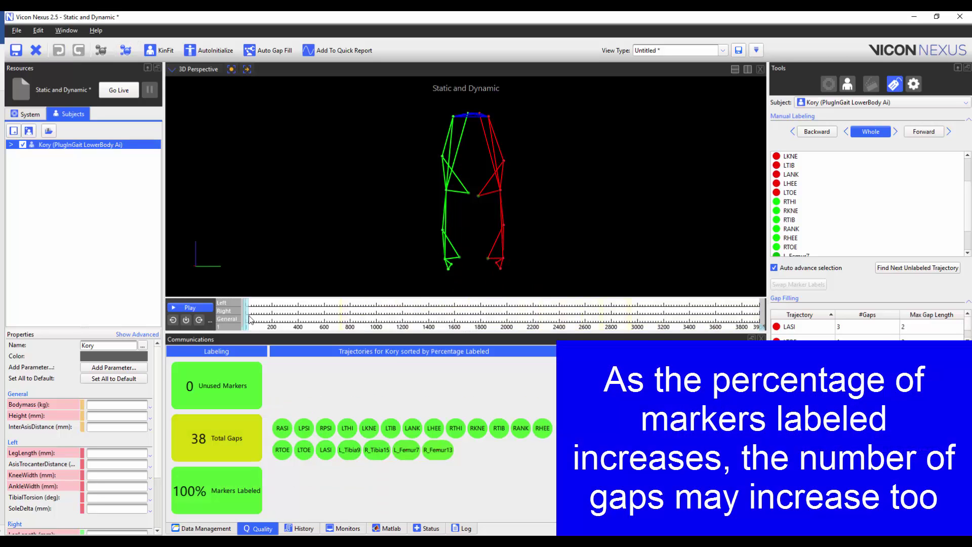
{"action": "left_click", "coordinate": [761, 338]}
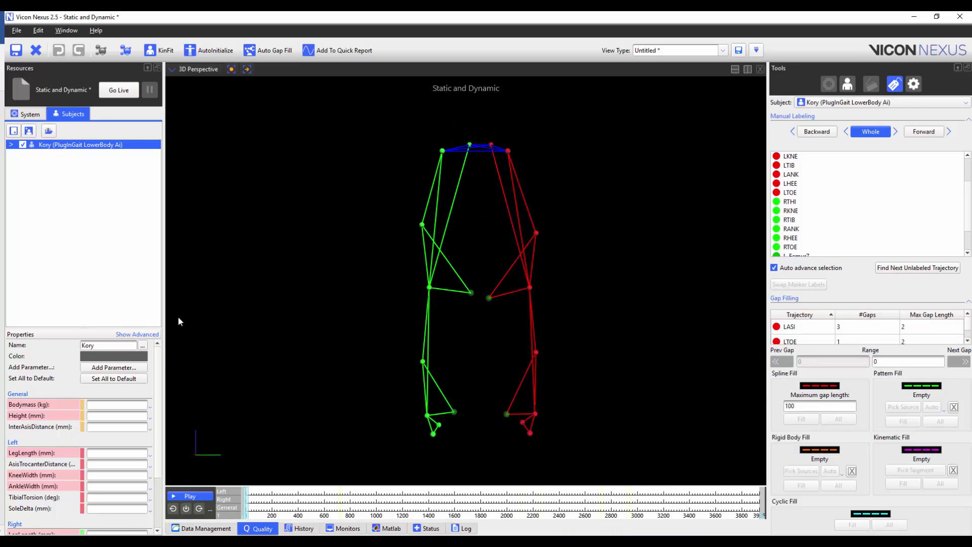
- Play back the relabelled trial, stop it, and bring the labeling quality summary back up
{"action": "left_click", "coordinate": [189, 495]}
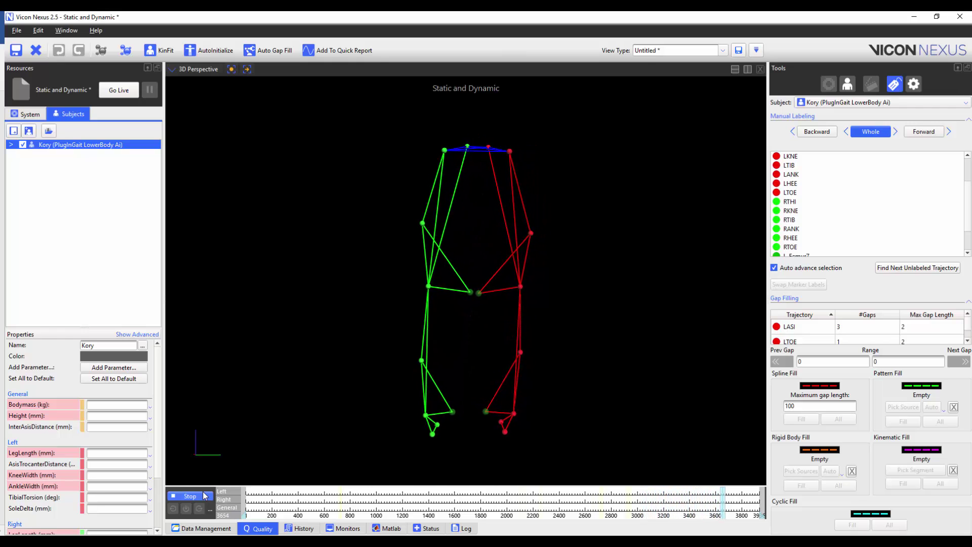
{"action": "left_click", "coordinate": [205, 496]}
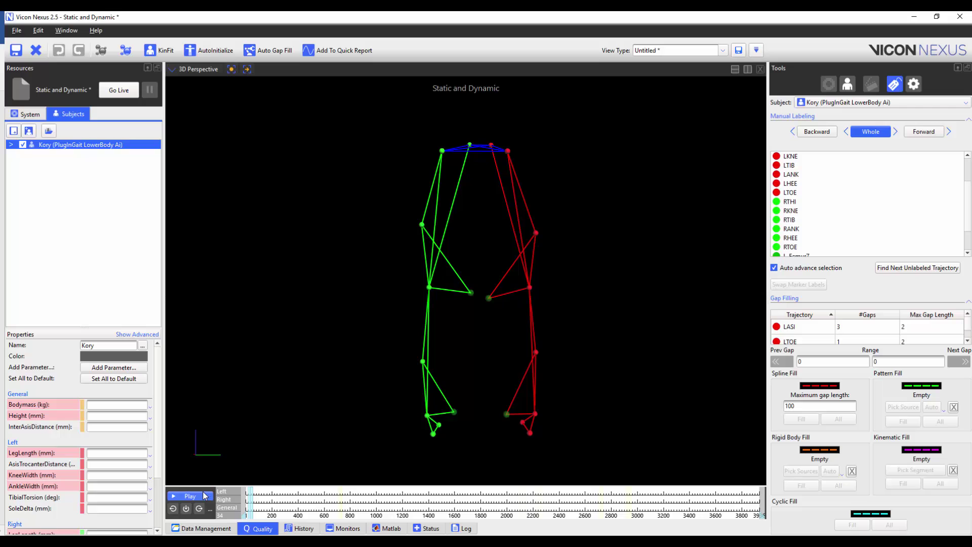
{"action": "left_click", "coordinate": [267, 529]}
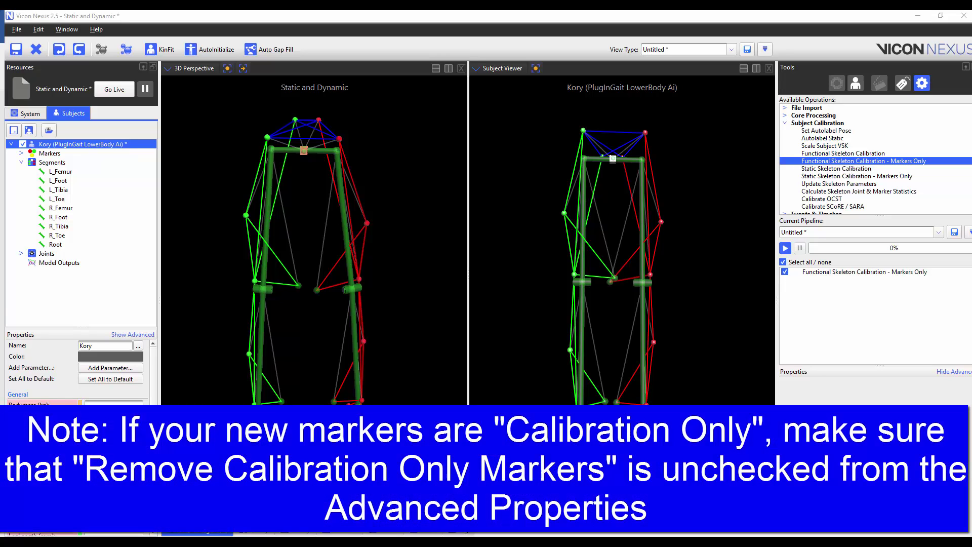
- Run the markers-only functional skeleton calibration, then run Set Autolabel Pose on its own
{"action": "left_click", "coordinate": [786, 249]}
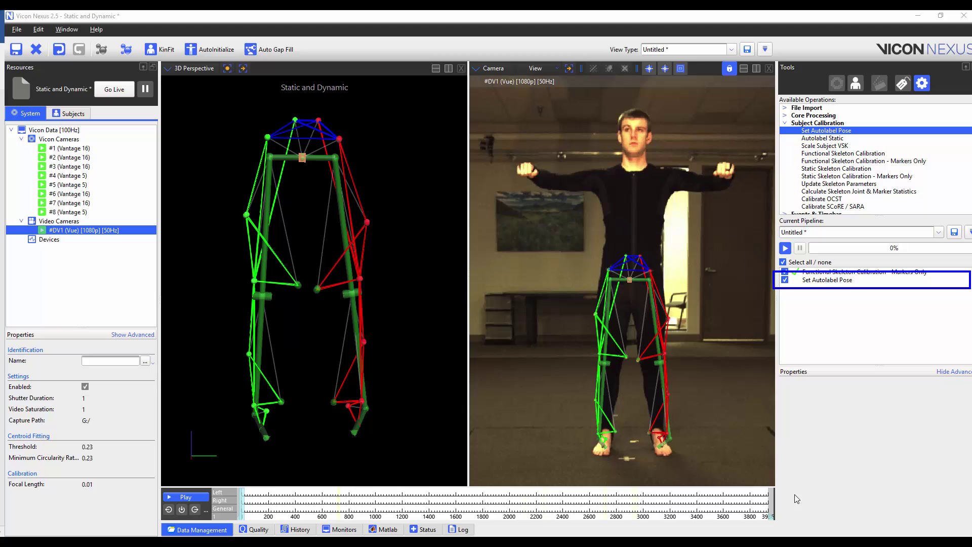
{"action": "right_click", "coordinate": [847, 280]}
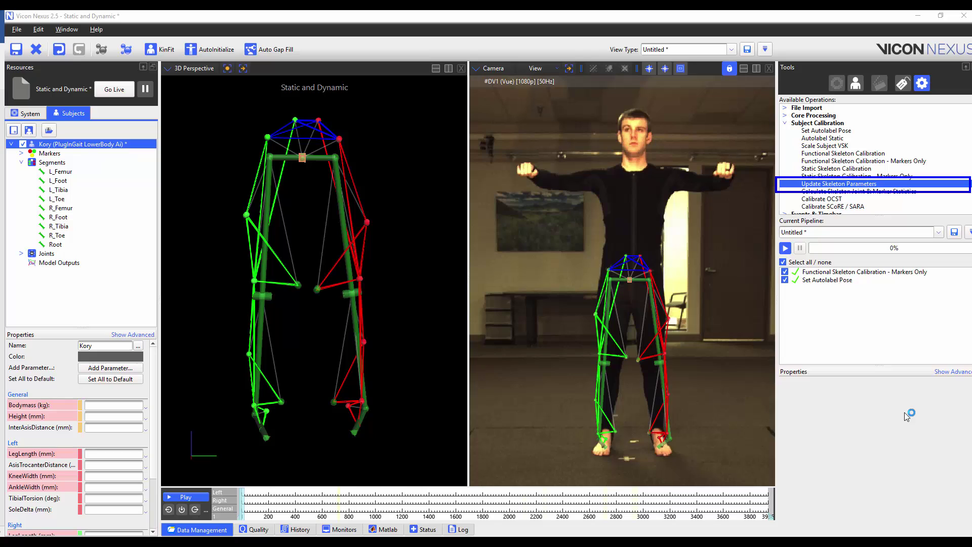
- Add Update Skeleton Parameters with the advanced Update Parameters option ticked and run only that operation
{"action": "double_click", "coordinate": [870, 186]}
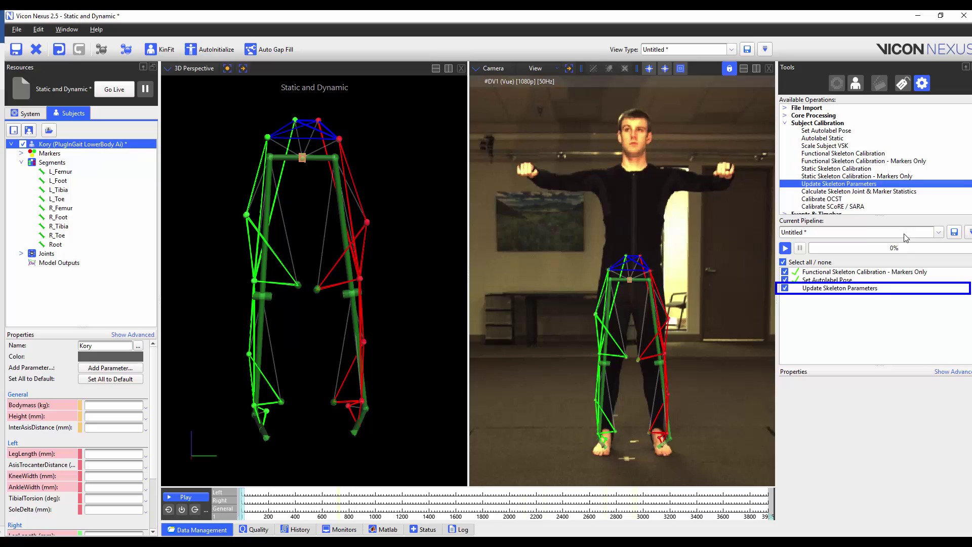
{"action": "left_click", "coordinate": [879, 288]}
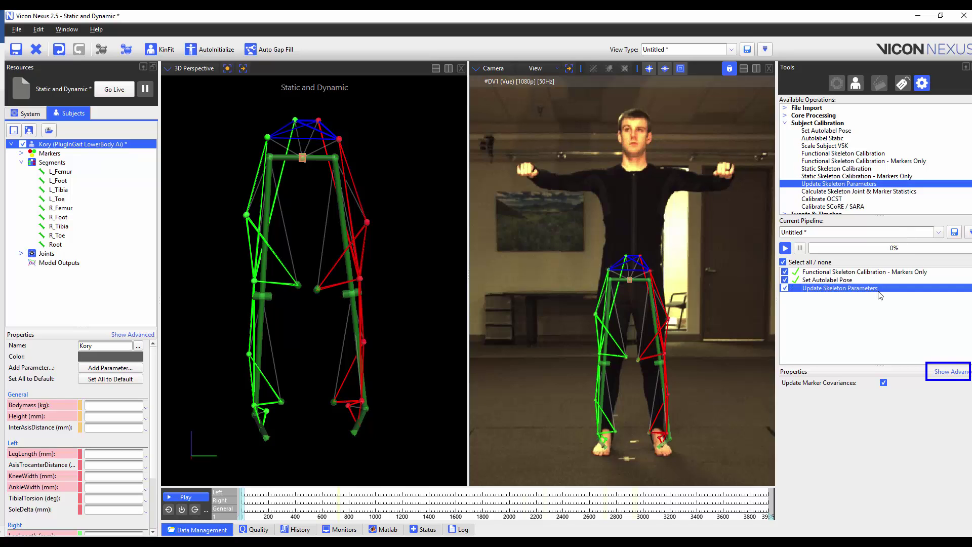
{"action": "left_click", "coordinate": [951, 371]}
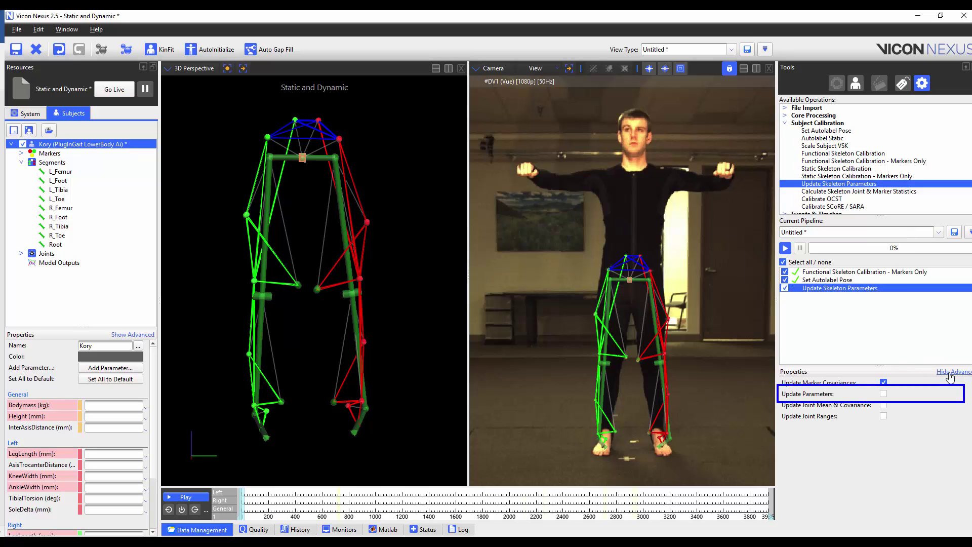
{"action": "left_click", "coordinate": [883, 393]}
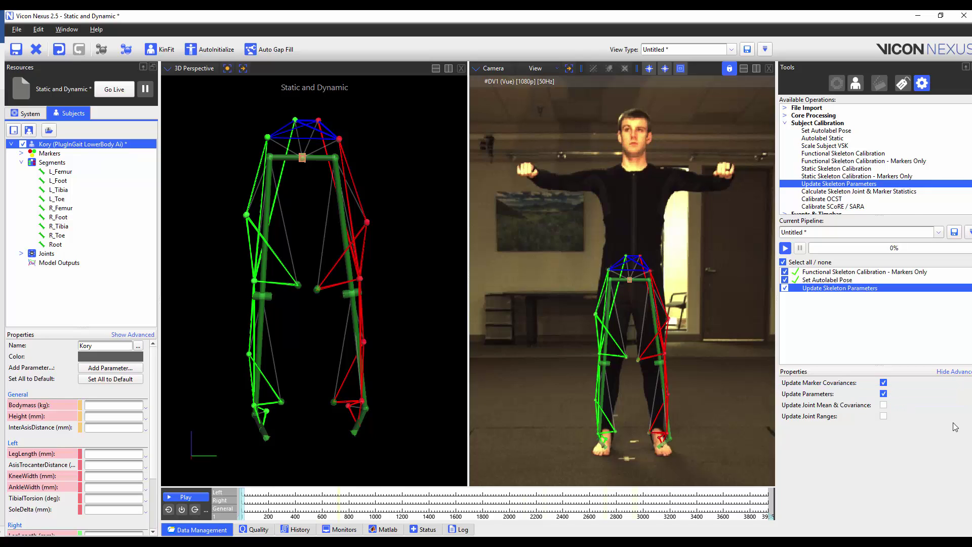
{"action": "right_click", "coordinate": [844, 287]}
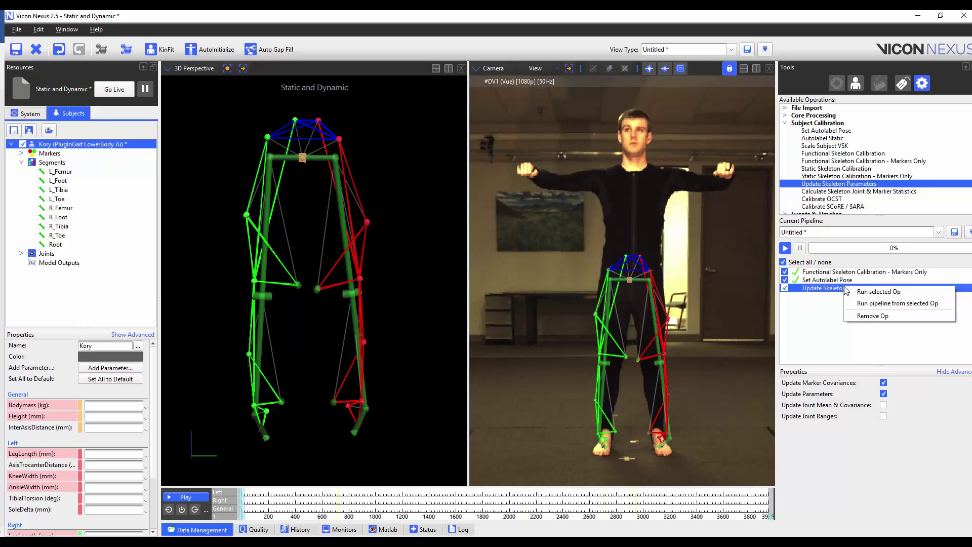
{"action": "left_click", "coordinate": [854, 292]}
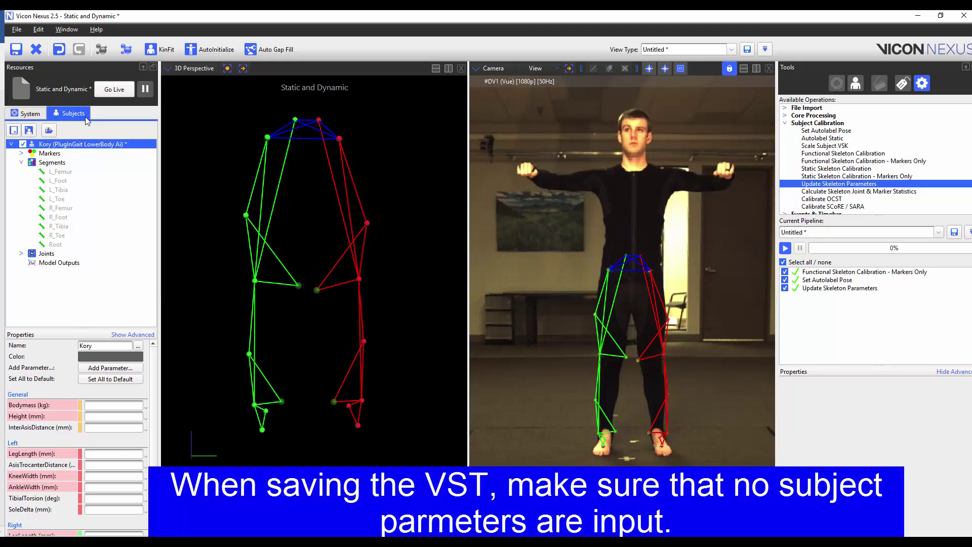
- Save the labeling skeleton as template 'LB PiG Med Kne Ank.vst' in ModelTemplates
{"action": "right_click", "coordinate": [113, 146]}
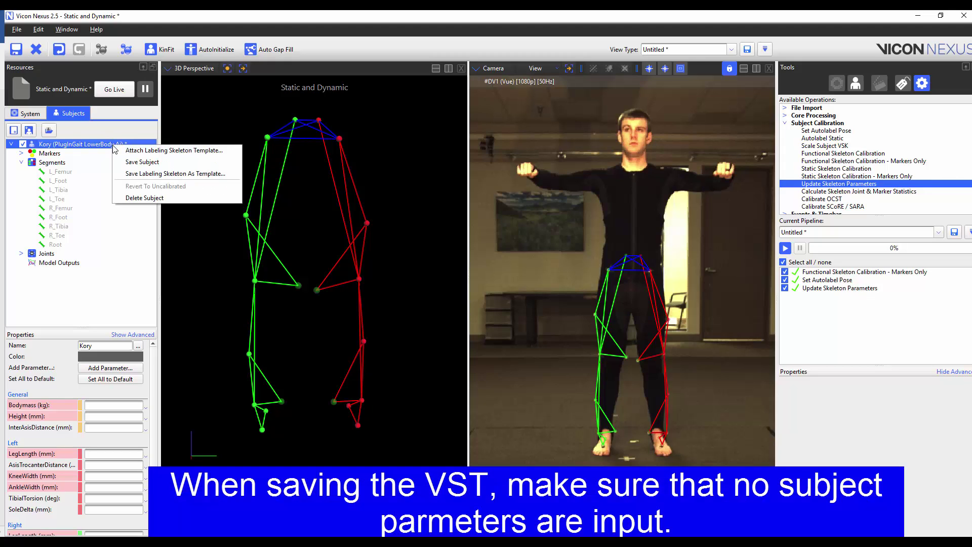
{"action": "left_click", "coordinate": [216, 174]}
{"action": "type", "text": "L"}
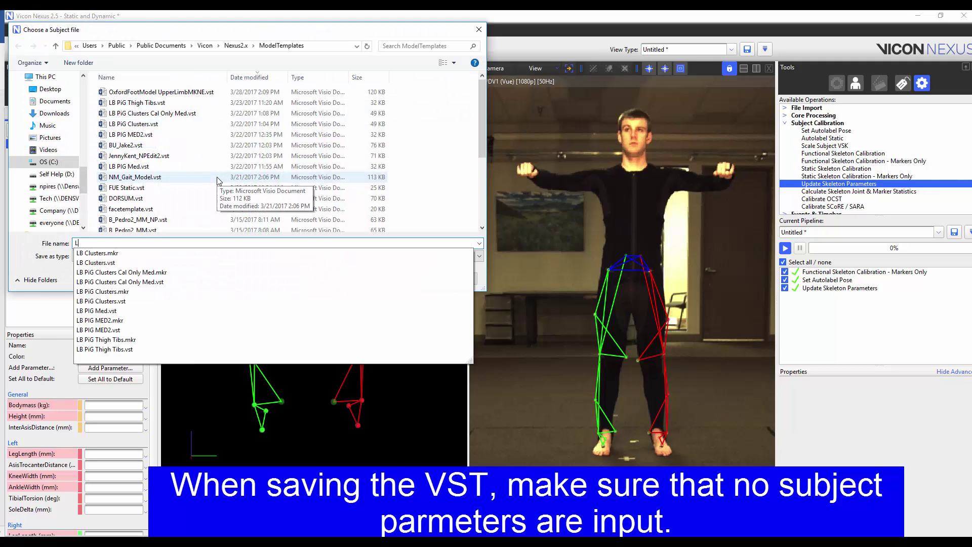
{"action": "type", "text": "B PiG Med "}
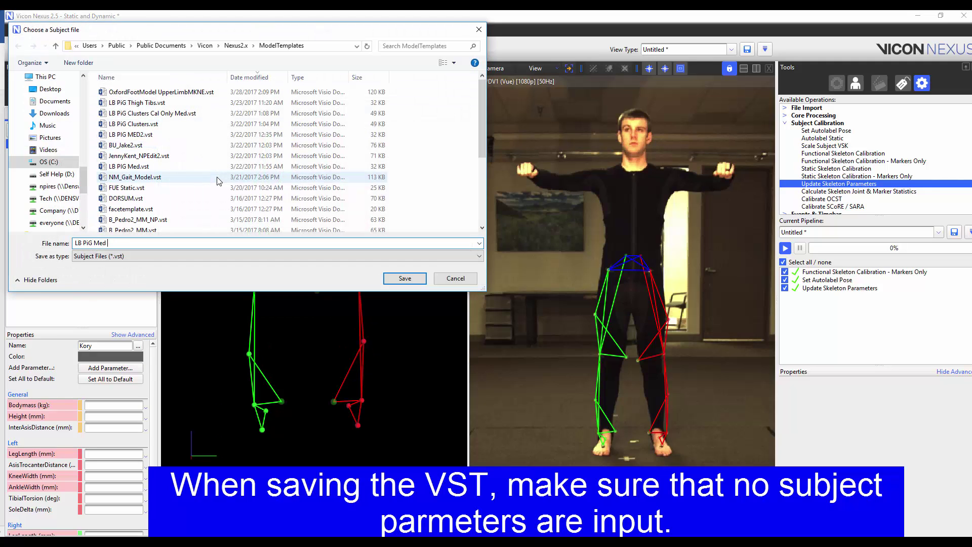
{"action": "type", "text": "Kne Ai"}
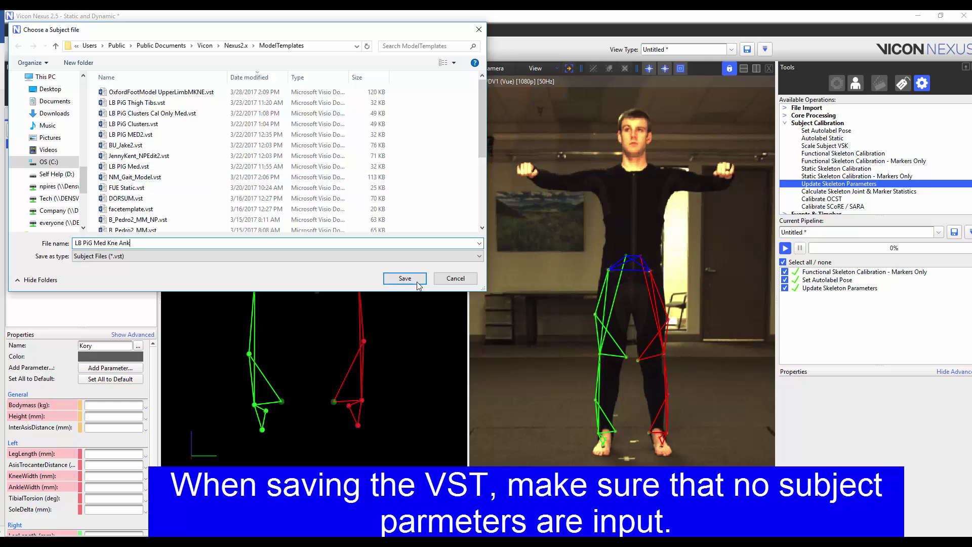
{"action": "left_click", "coordinate": [418, 281]}
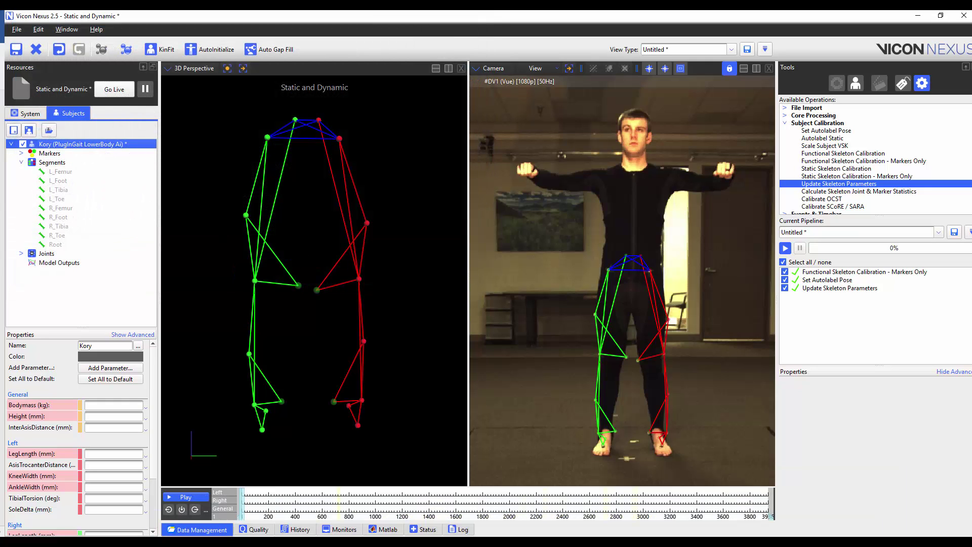